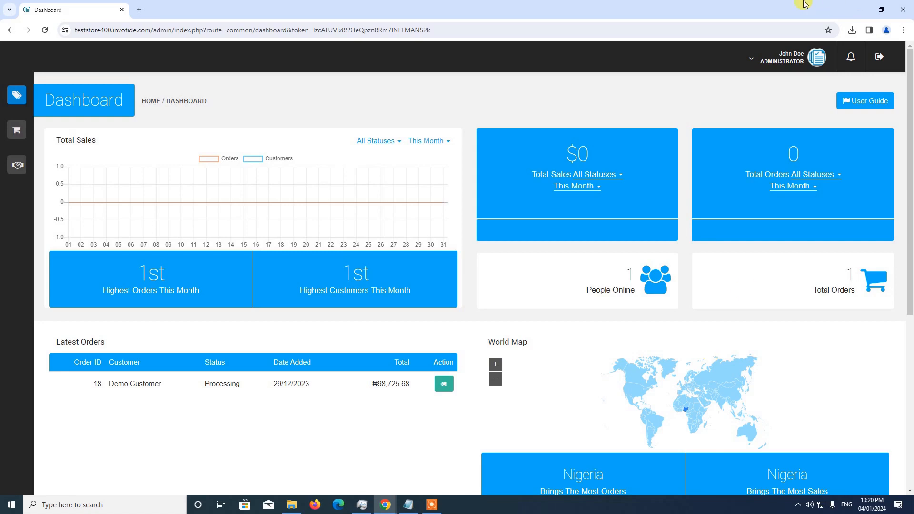
# Go to Store Management > Settings > Modules.
pyautogui.moveTo(18, 95)
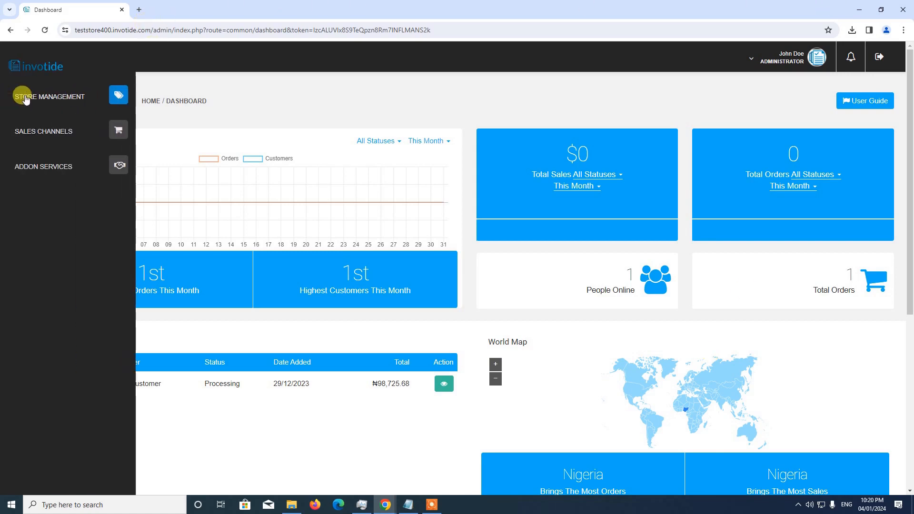
pyautogui.click(69, 103)
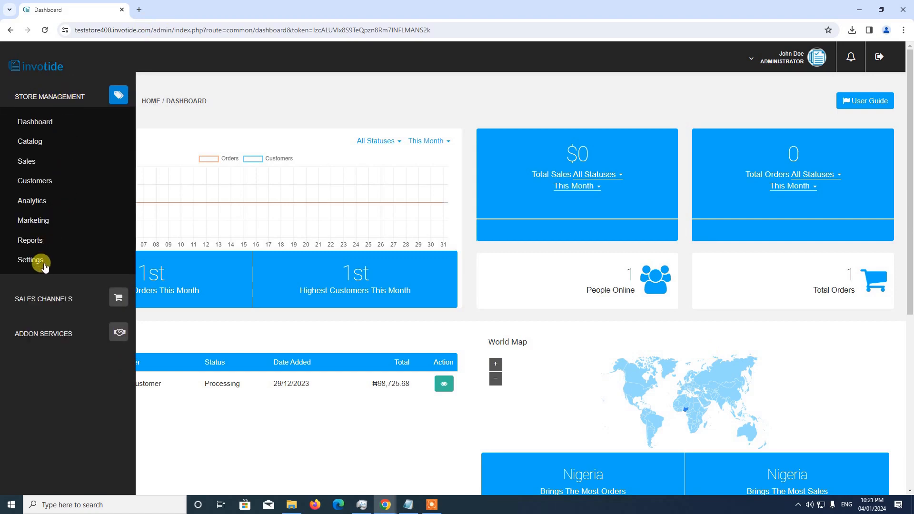
pyautogui.click(44, 266)
pyautogui.scroll(-2, 84, 270)
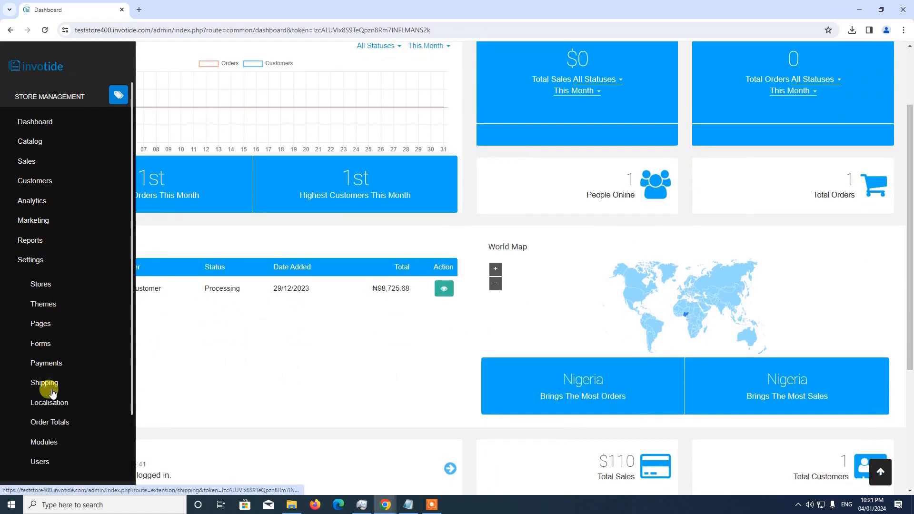
pyautogui.click(52, 442)
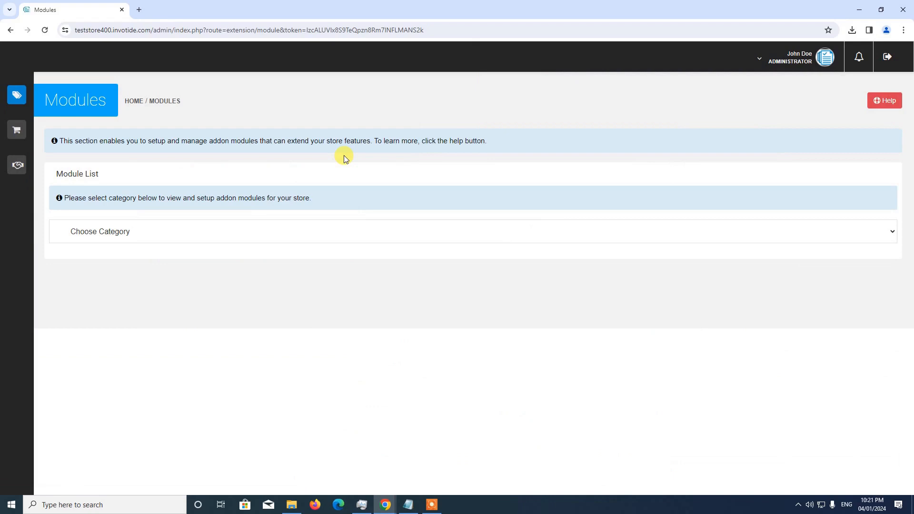
# Filter modules to the Marketing And Conversion category and search 'whatsapp n'.
pyautogui.click(219, 239)
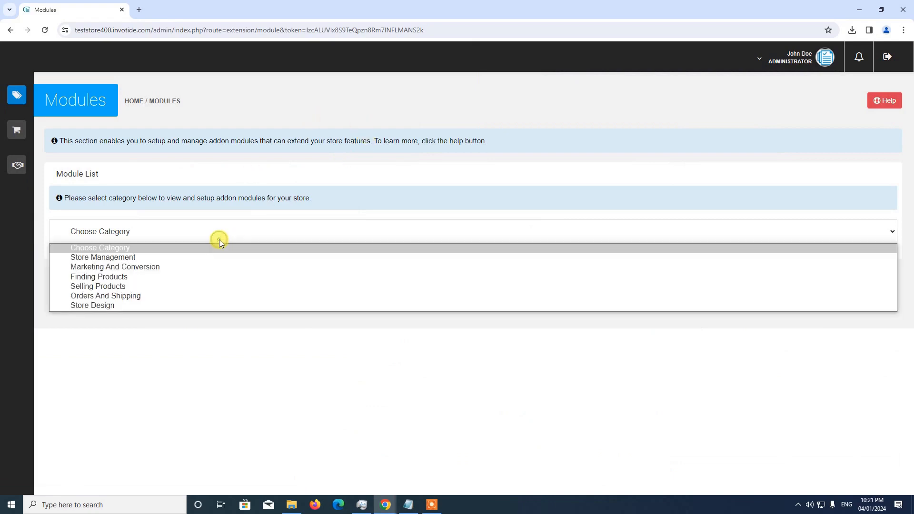
pyautogui.click(162, 267)
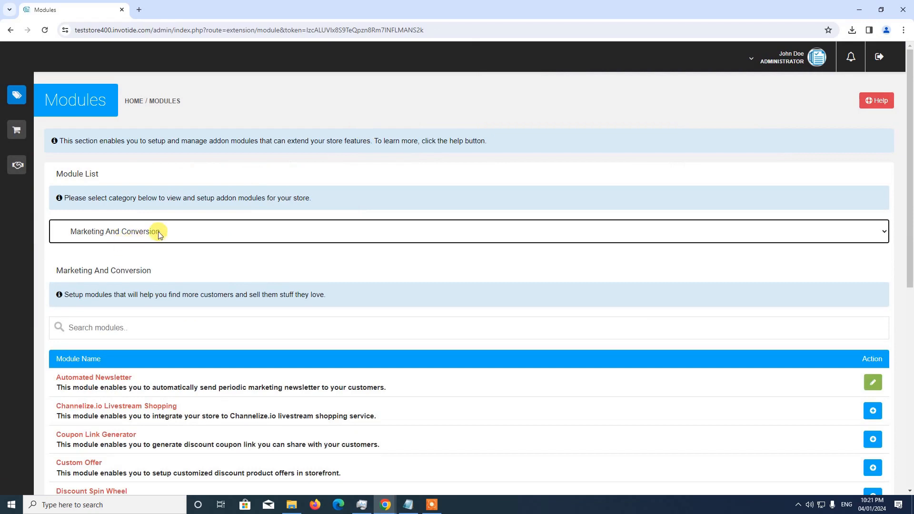
pyautogui.scroll(-1, 153, 233)
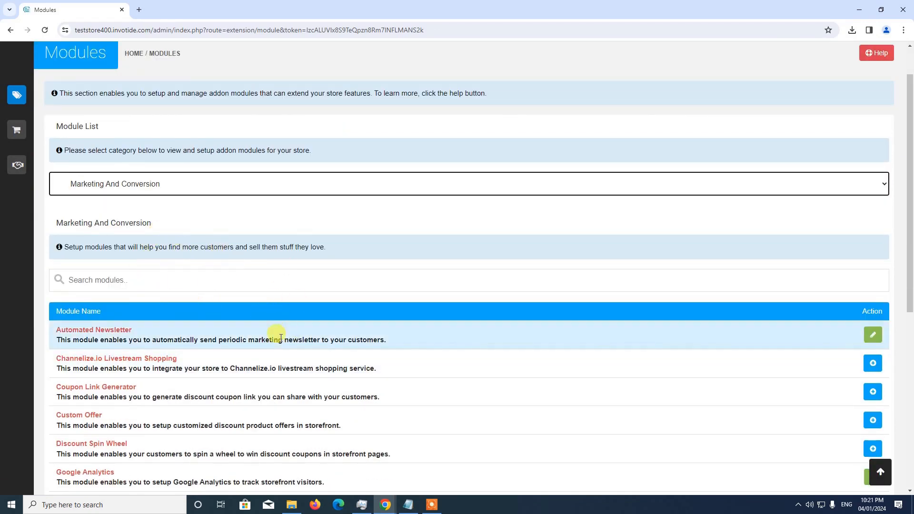
pyautogui.click(261, 281)
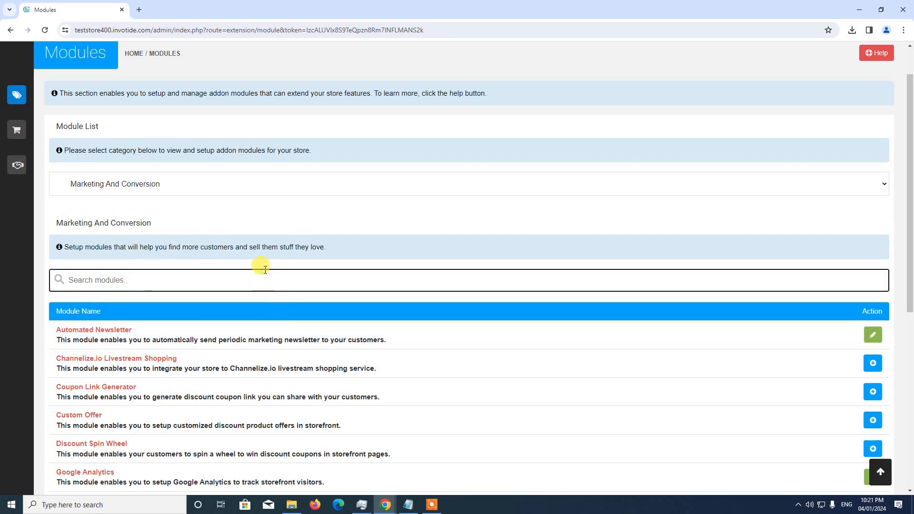
pyautogui.write('whatsapp')
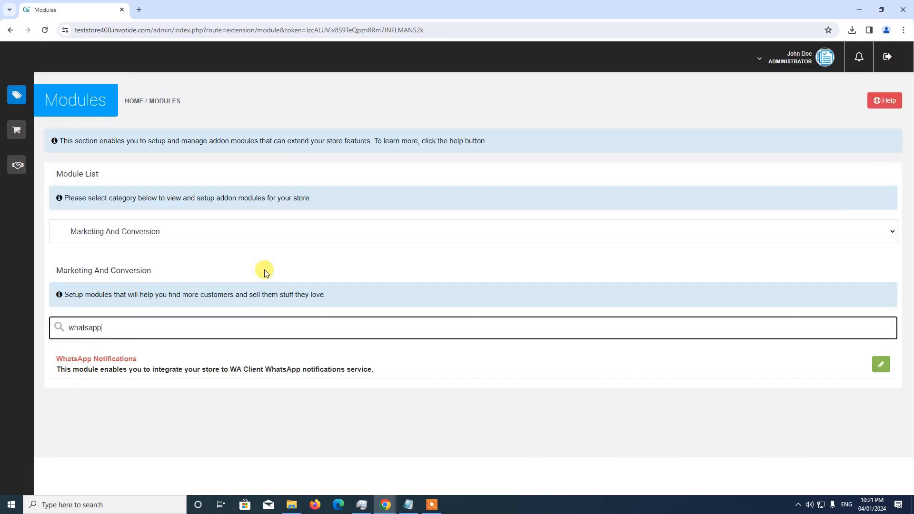
pyautogui.write(' notifications')
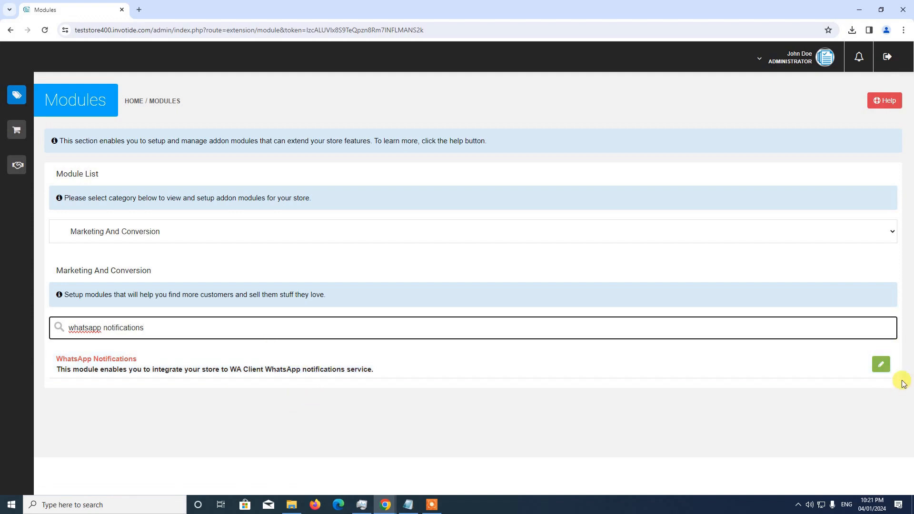
# Open the WhatsApp Notifications module settings and look over them.
pyautogui.click(880, 365)
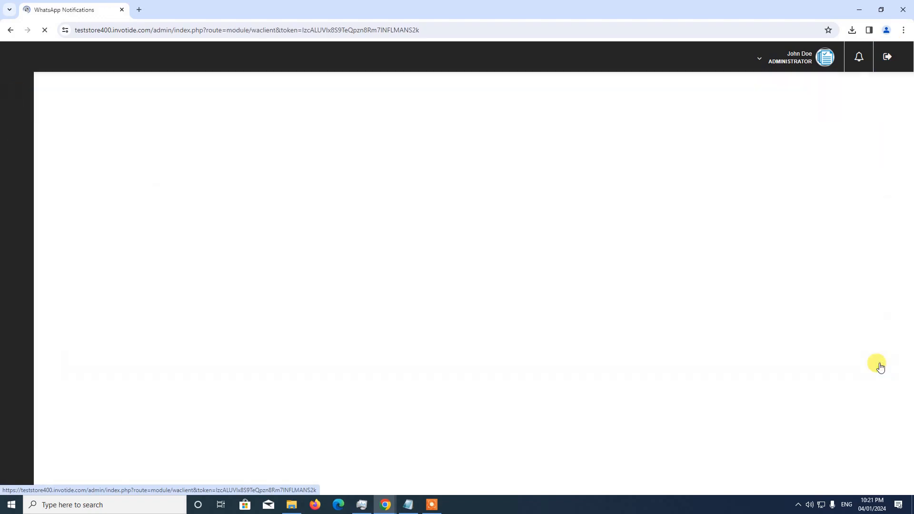
pyautogui.scroll(-1, 859, 363)
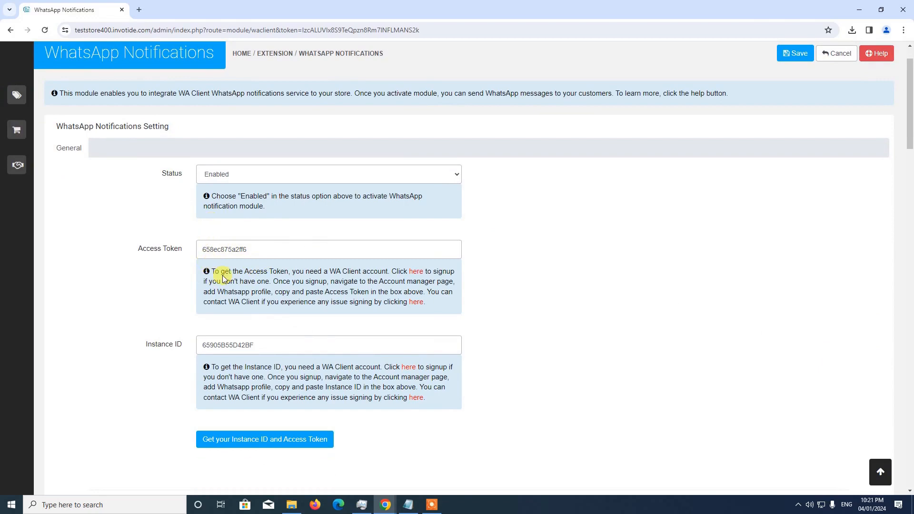
pyautogui.scroll(1, 228, 273)
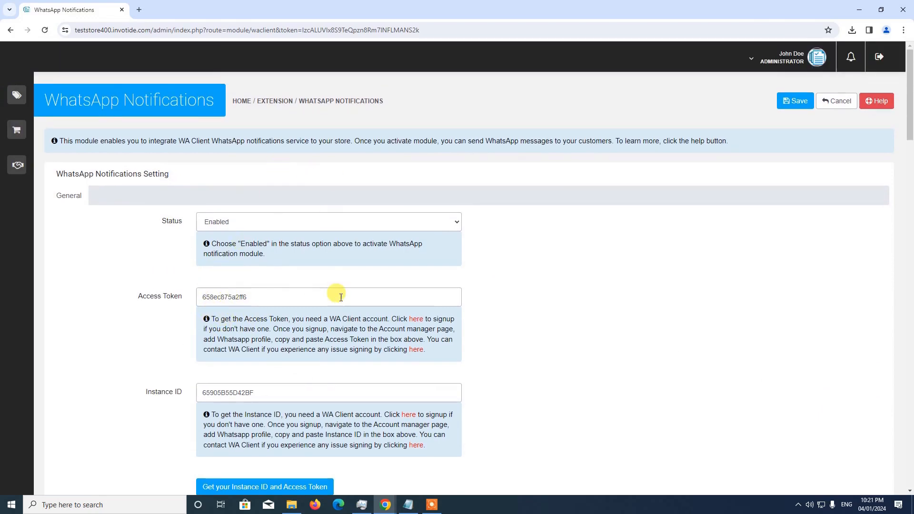
pyautogui.scroll(-3, 457, 354)
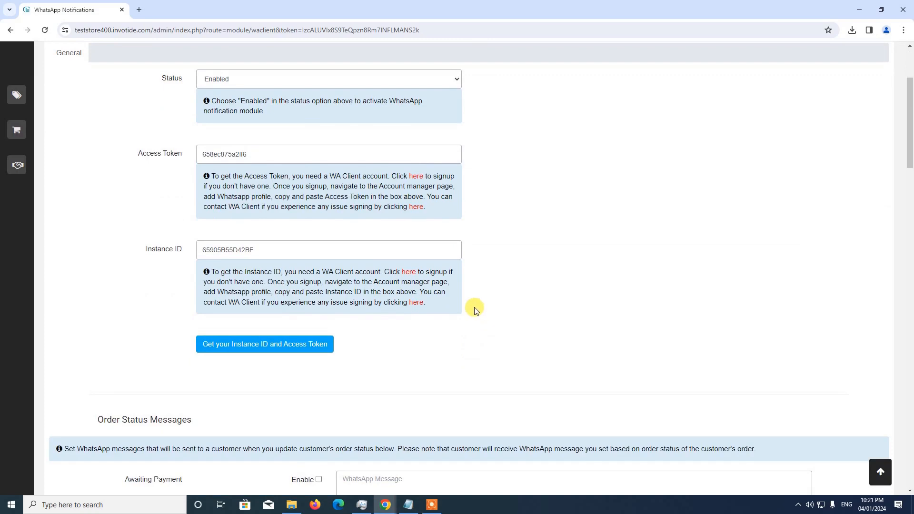
pyautogui.scroll(2, 474, 309)
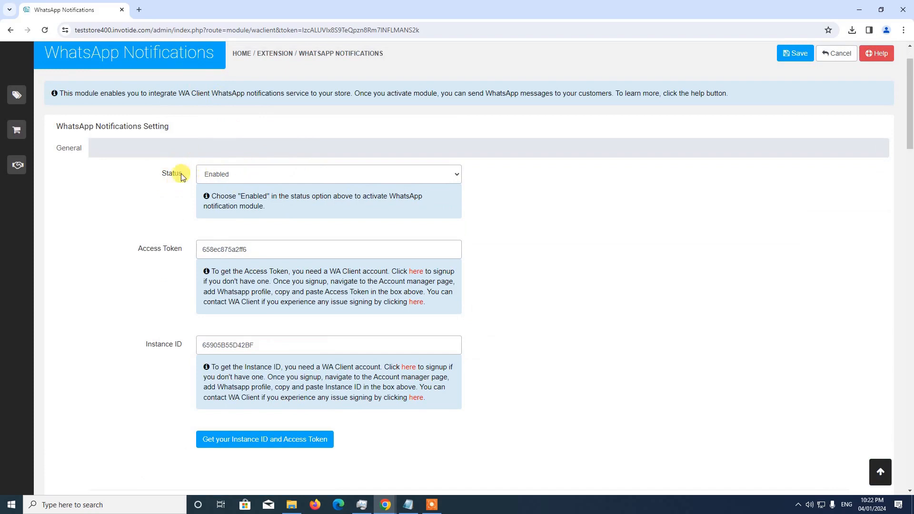
# Keep the module Status set to Enabled and review the access token and instance ID.
pyautogui.click(215, 174)
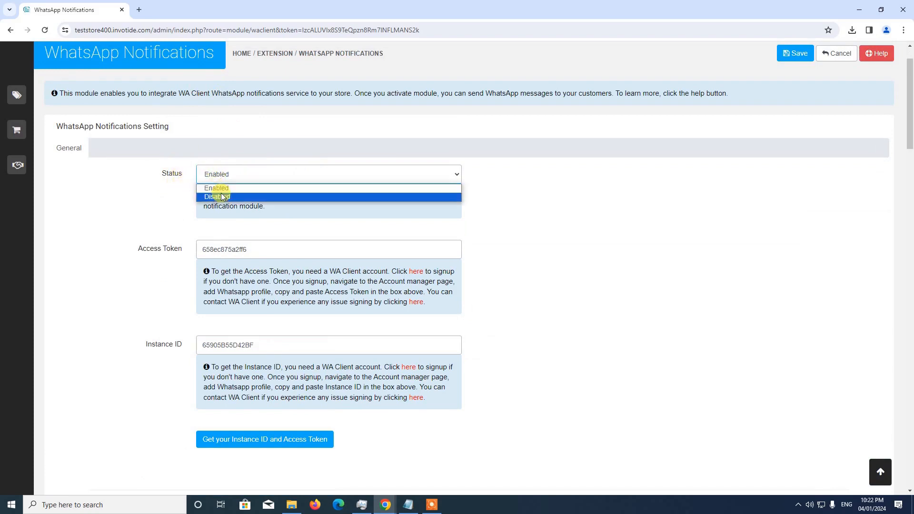
pyautogui.click(216, 188)
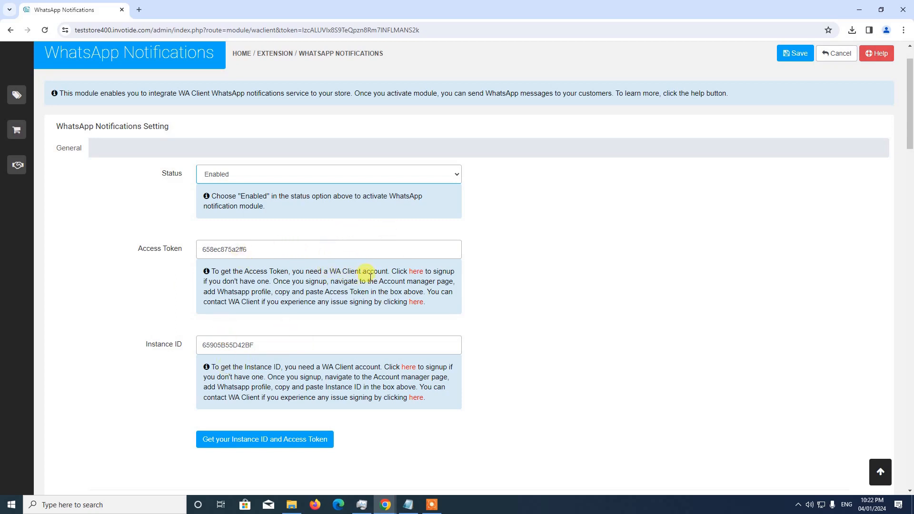
pyautogui.scroll(-1, 379, 286)
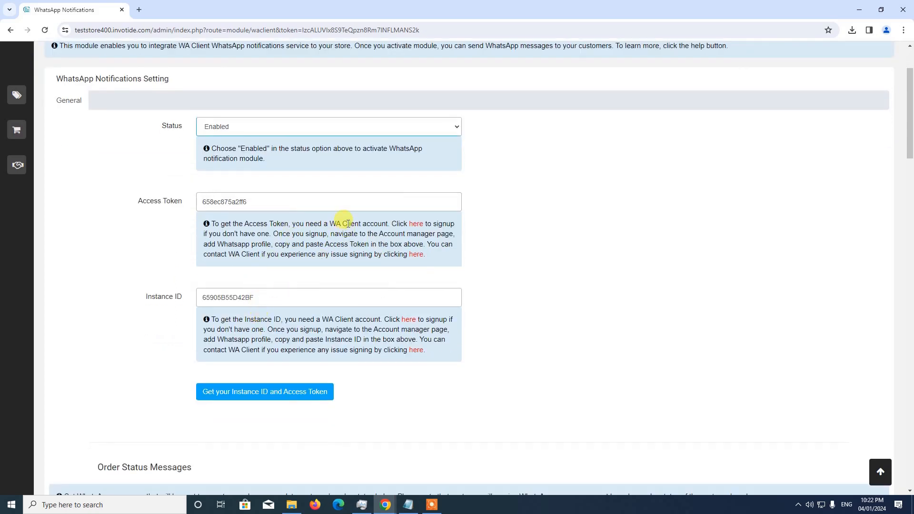
pyautogui.scroll(1, 252, 236)
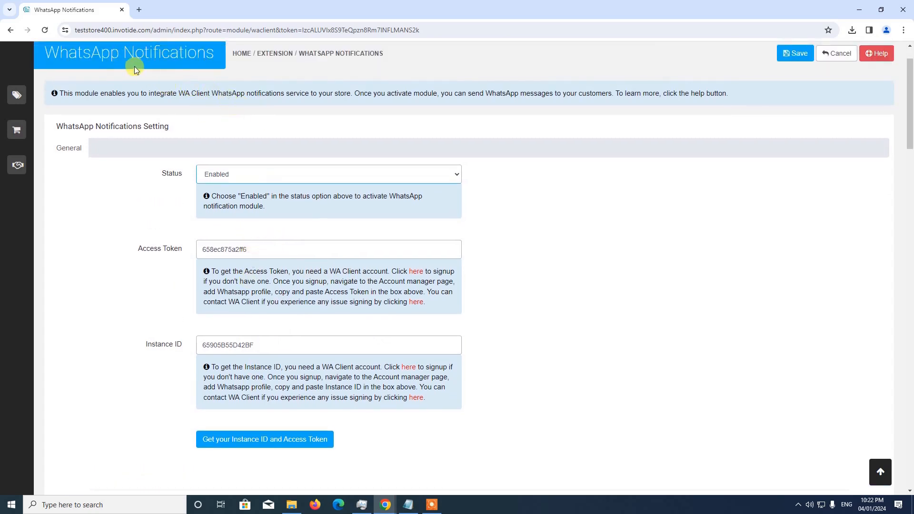
pyautogui.scroll(-1, 347, 218)
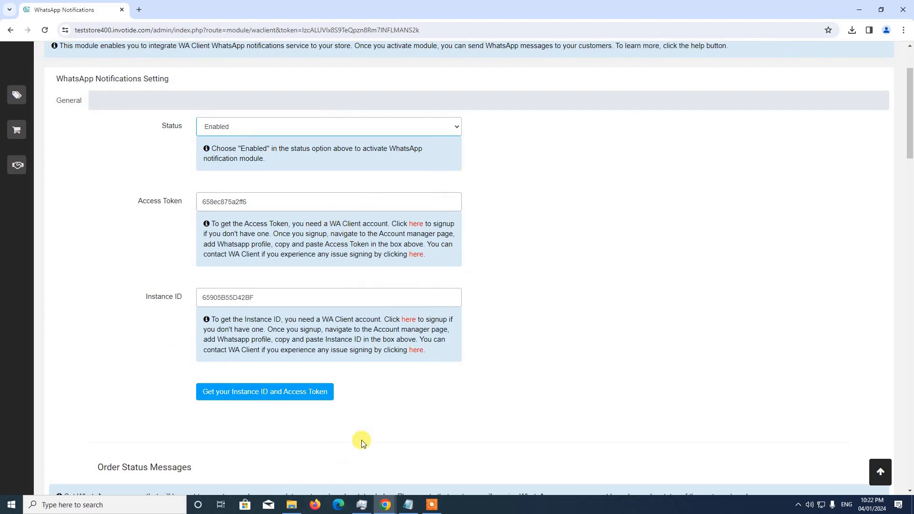
pyautogui.scroll(-9, 428, 359)
pyautogui.scroll(10, 409, 376)
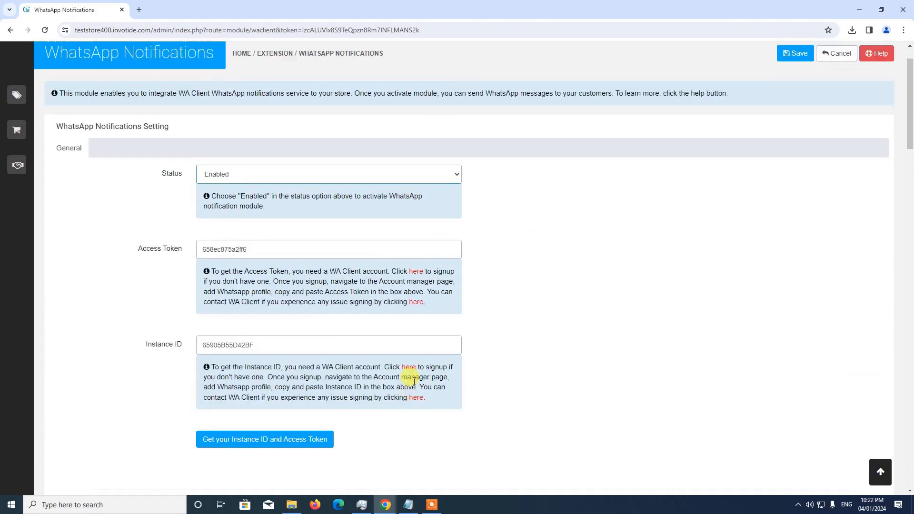
pyautogui.scroll(1, 414, 380)
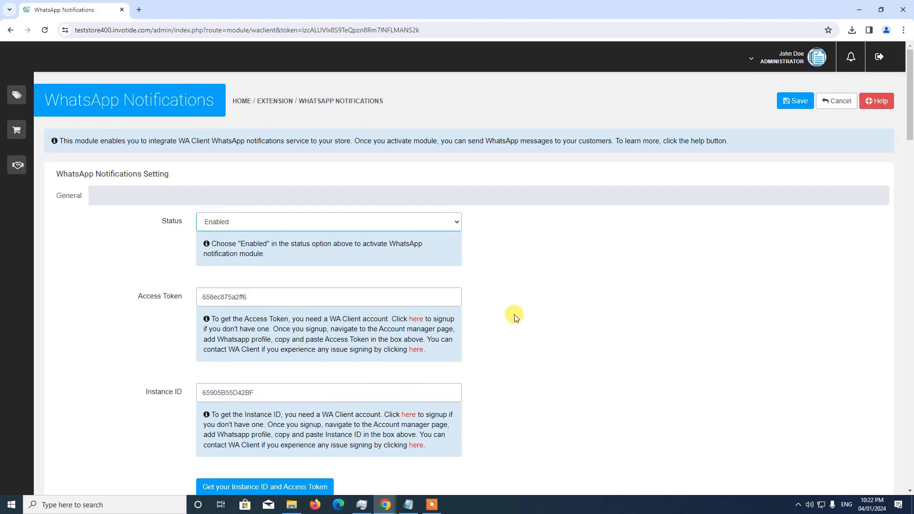
# From Sales Channels, go to Proxy Shopping and start a WhatsApp Shopping Cart.
pyautogui.moveTo(29, 106)
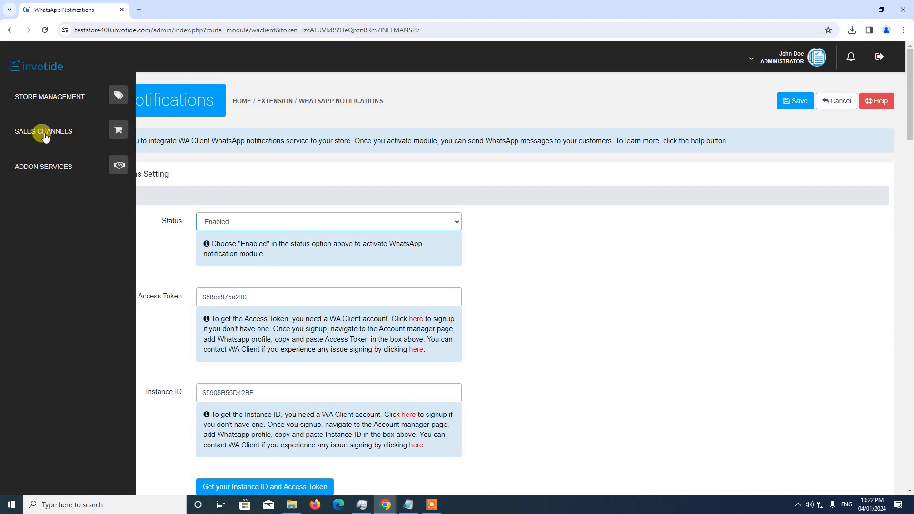
pyautogui.click(113, 133)
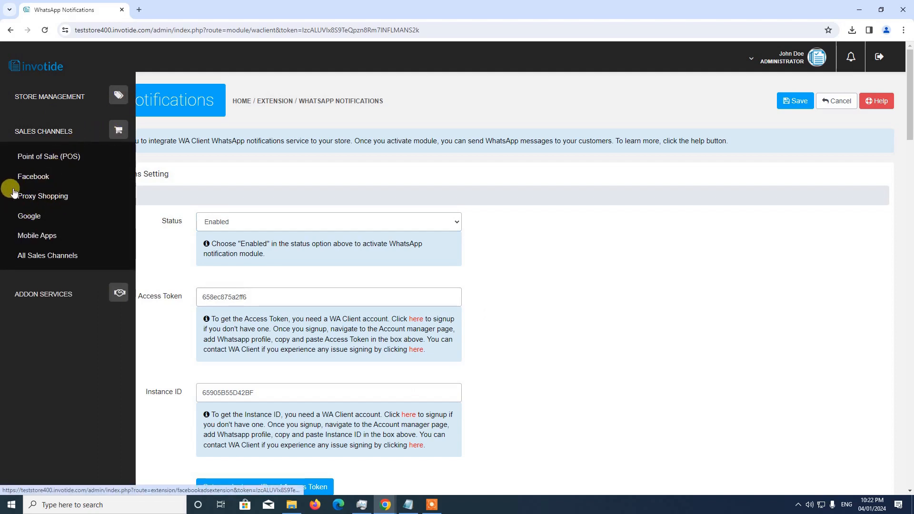
pyautogui.click(50, 197)
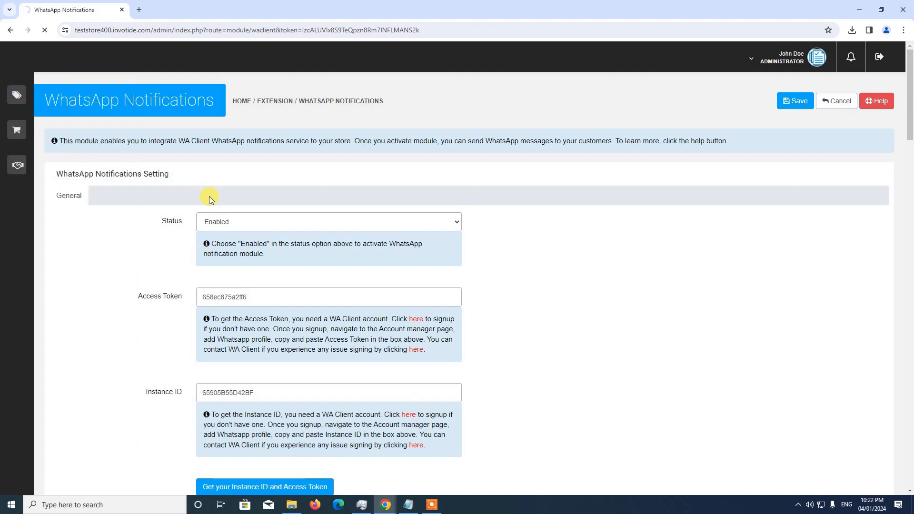
pyautogui.scroll(-3, 215, 202)
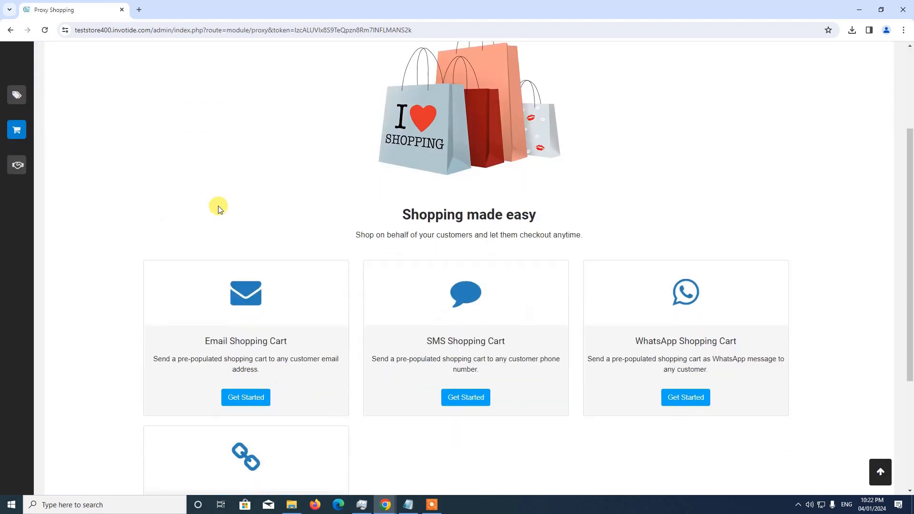
pyautogui.scroll(2, 218, 206)
pyautogui.scroll(-3, 218, 207)
pyautogui.scroll(3, 227, 178)
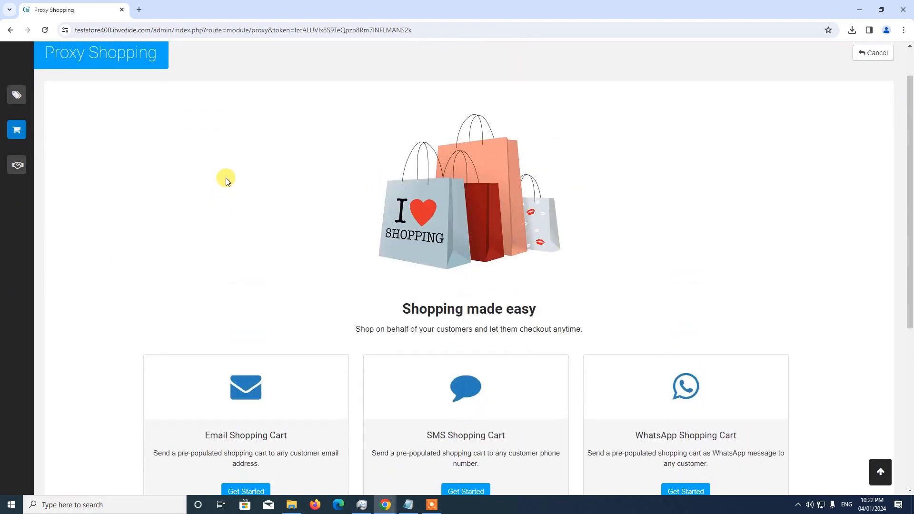
pyautogui.scroll(-4, 501, 258)
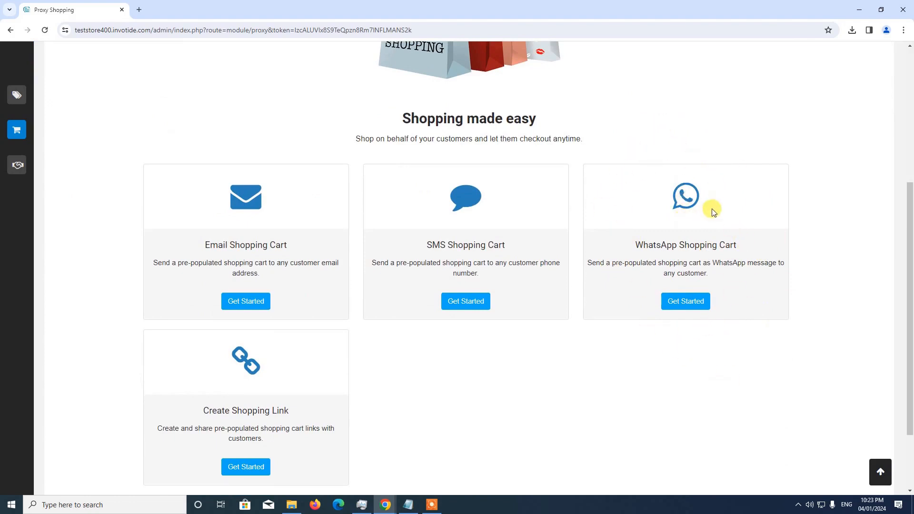
pyautogui.click(684, 301)
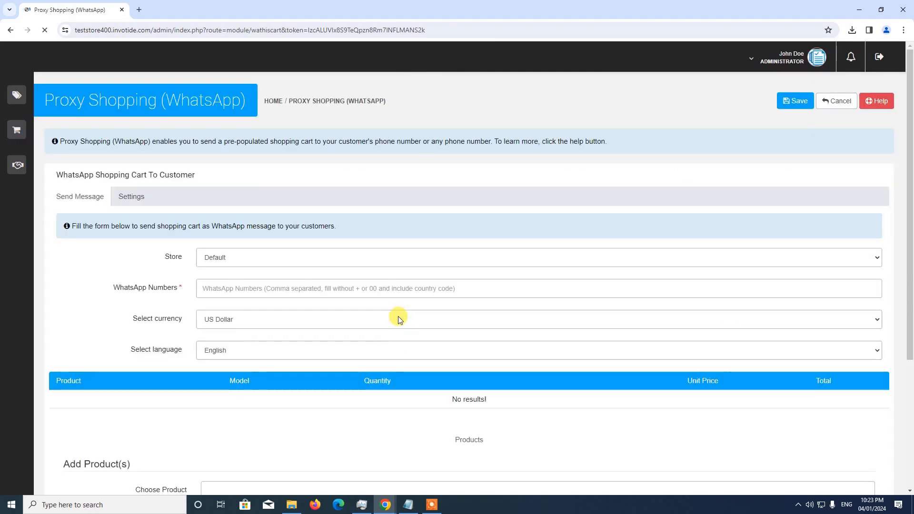
# Look through the empty cart form, then view the WhatsApp message Settings.
pyautogui.scroll(-1, 399, 318)
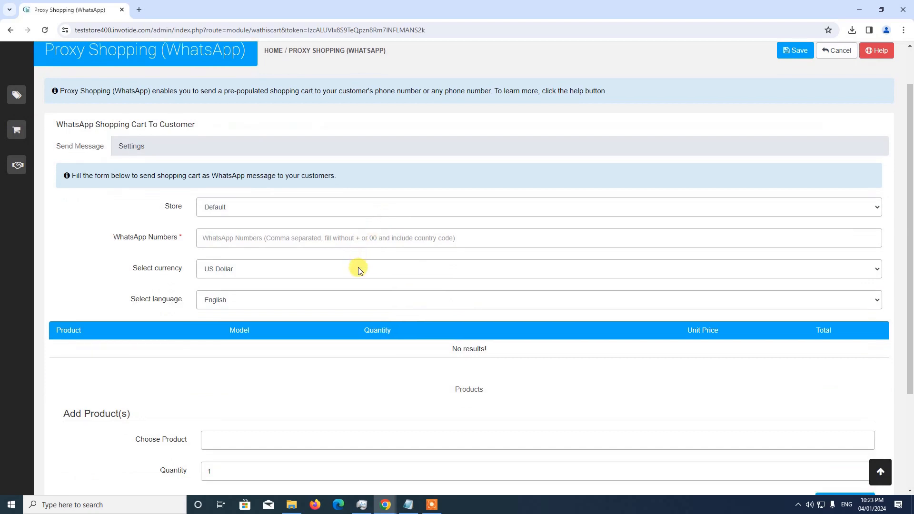
pyautogui.scroll(-1, 357, 267)
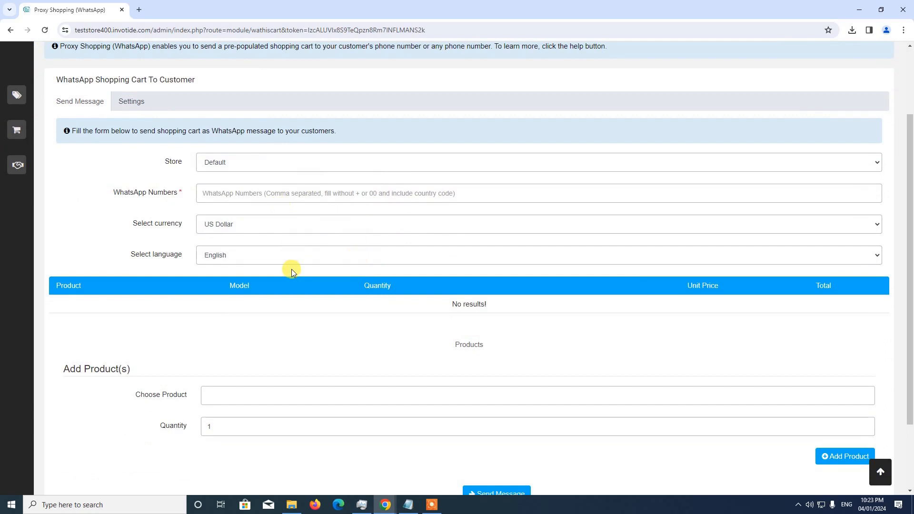
pyautogui.scroll(1, 291, 269)
pyautogui.scroll(-1, 292, 269)
pyautogui.scroll(1, 139, 153)
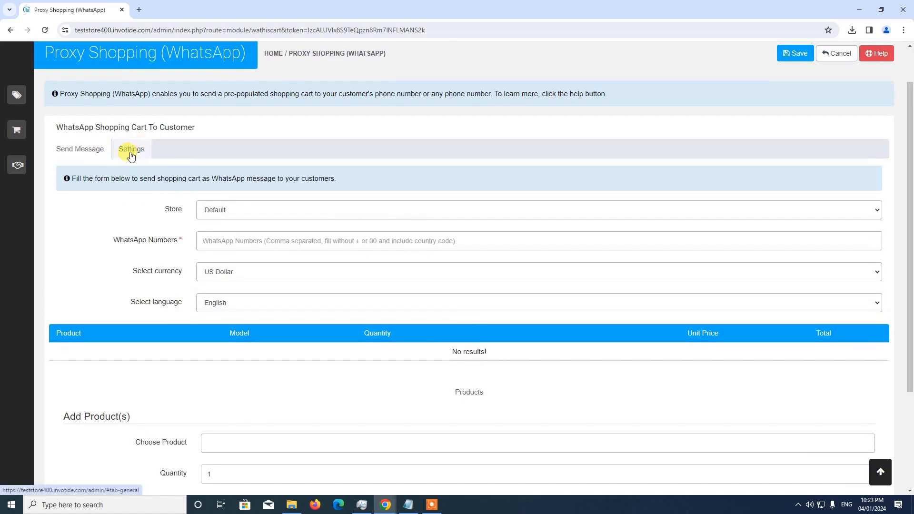
pyautogui.click(131, 151)
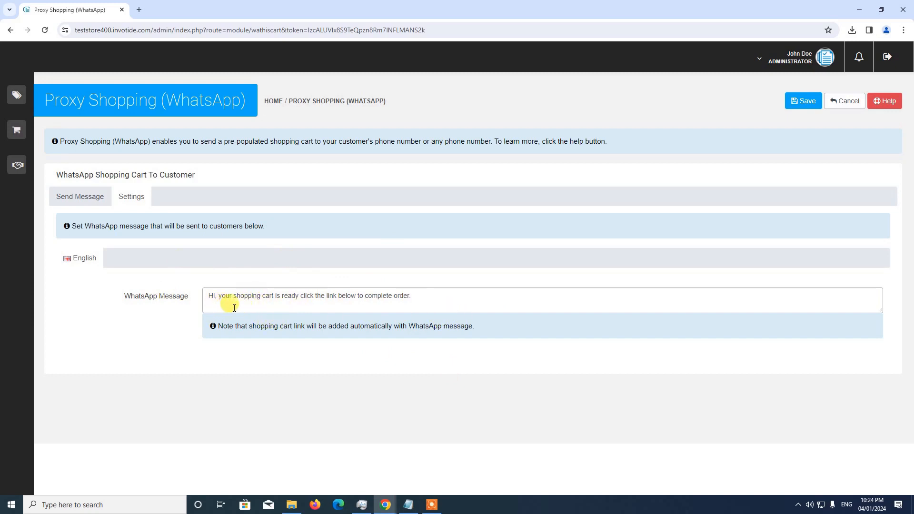
pyautogui.click(95, 202)
pyautogui.scroll(-2, 243, 296)
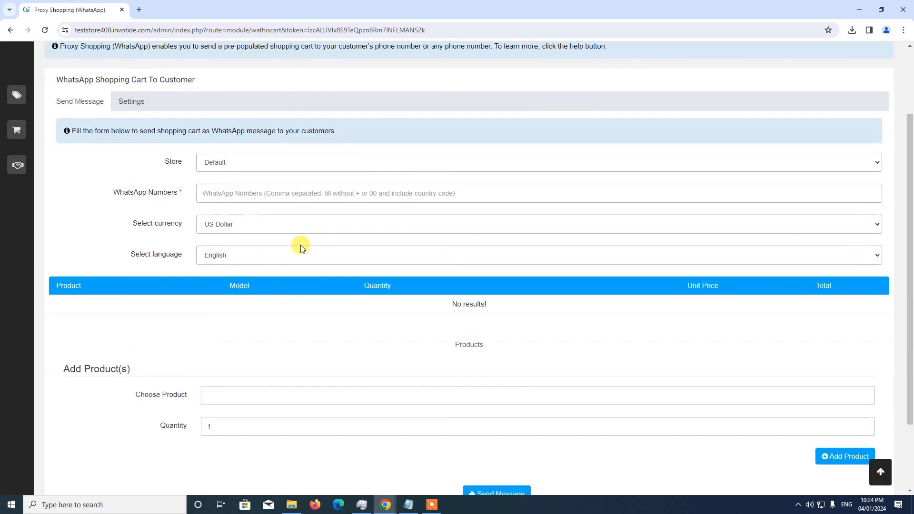
# Enter two customer phone numbers, comma-separated, in the WhatsApp Numbers field.
pyautogui.click(257, 194)
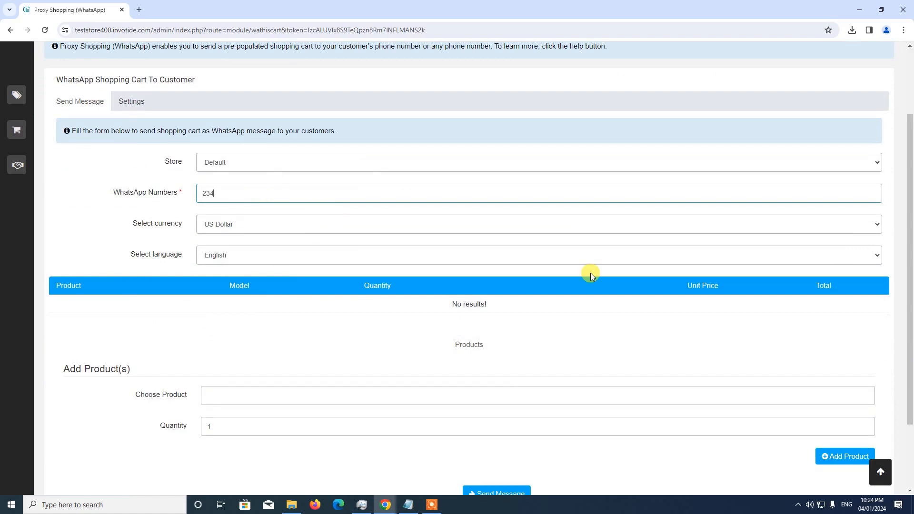
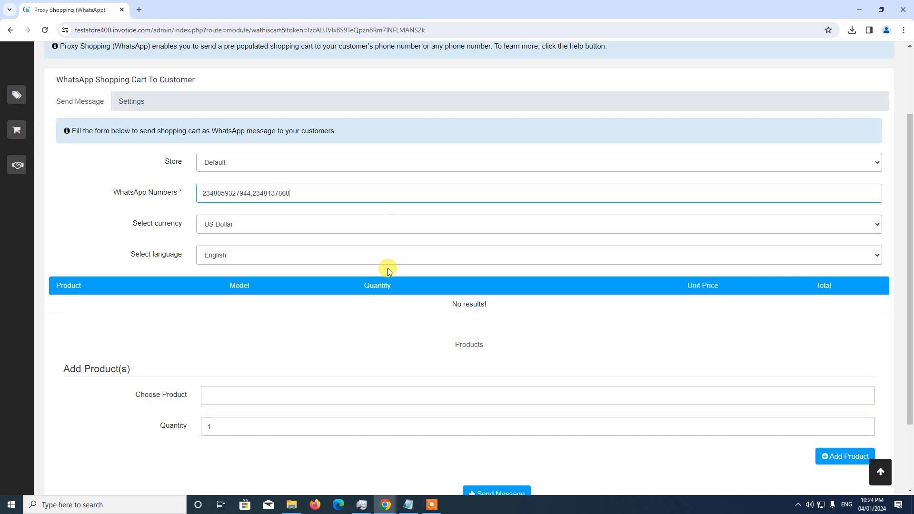
pyautogui.click(231, 233)
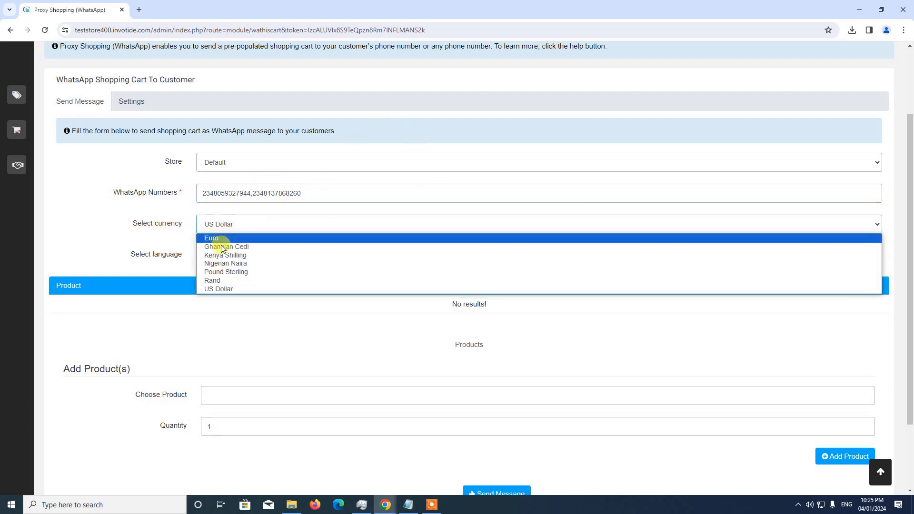
pyautogui.click(222, 287)
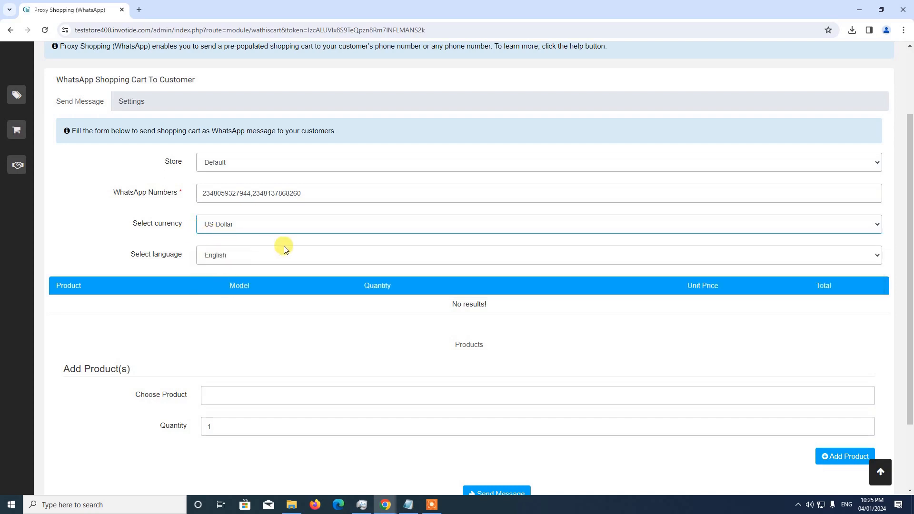
pyautogui.scroll(-1, 281, 245)
pyautogui.click(234, 208)
pyautogui.click(234, 223)
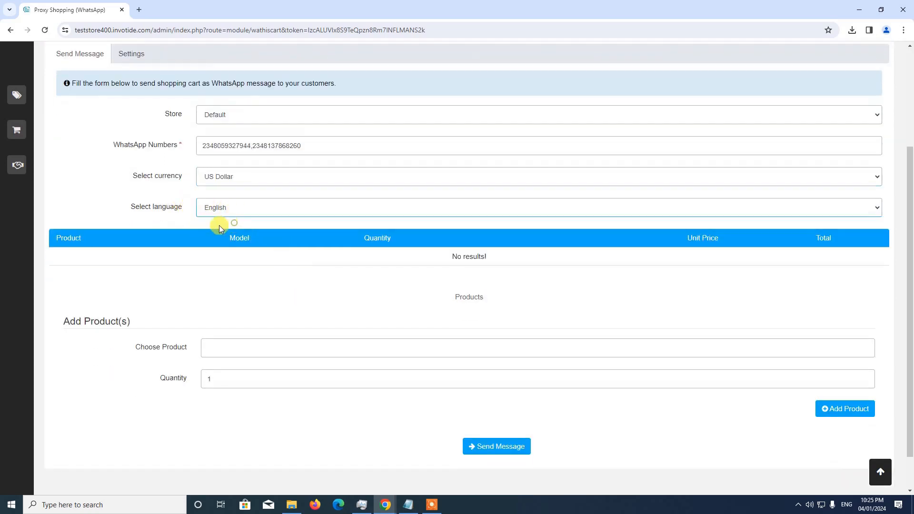
pyautogui.scroll(-1, 367, 319)
pyautogui.click(244, 306)
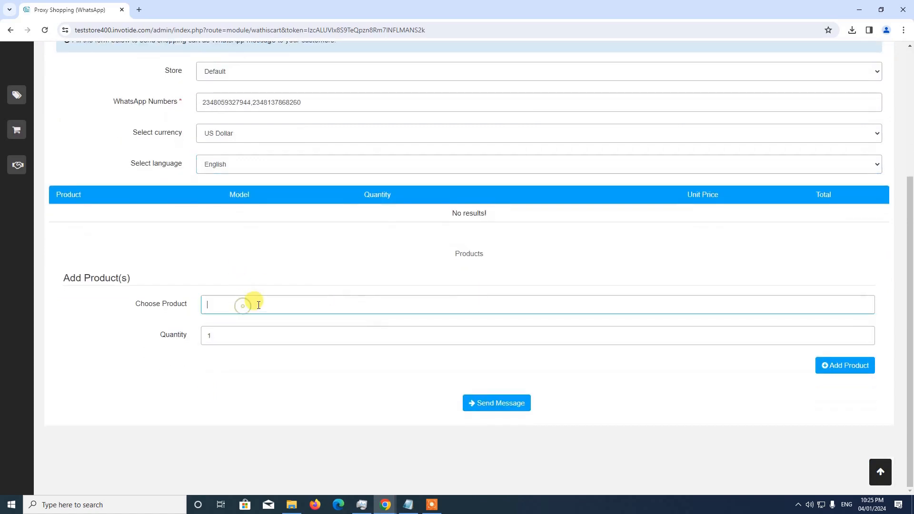
# Add Product 1 with quantity 2 to the WhatsApp cart, totalling $200.
pyautogui.write('prod')
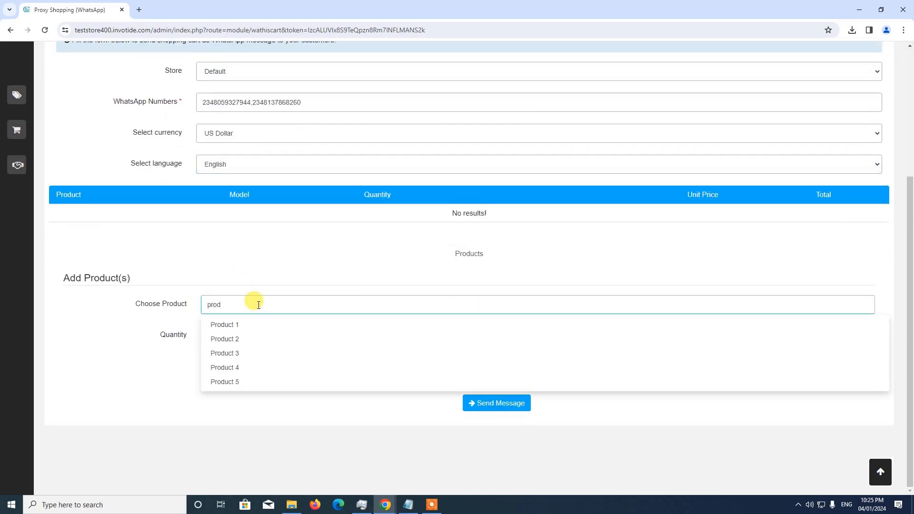
pyautogui.click(261, 323)
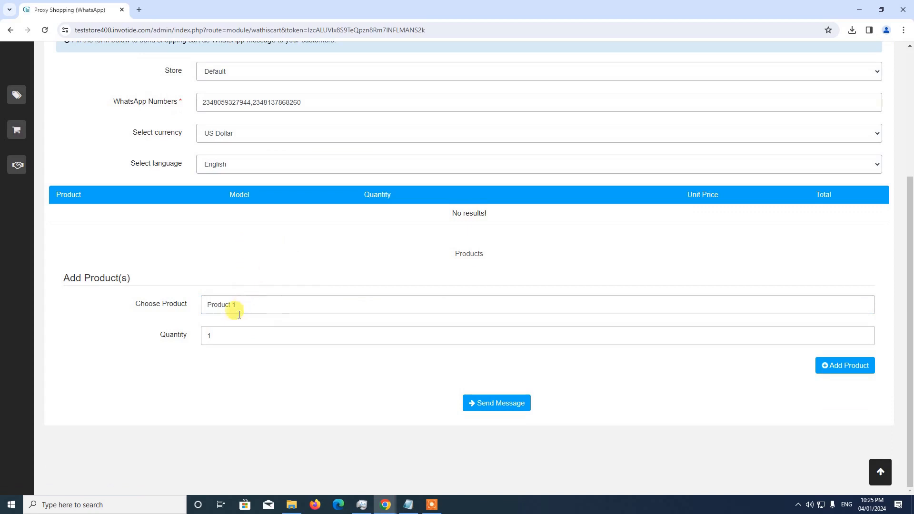
pyautogui.click(223, 336)
pyautogui.press('BackSpace')
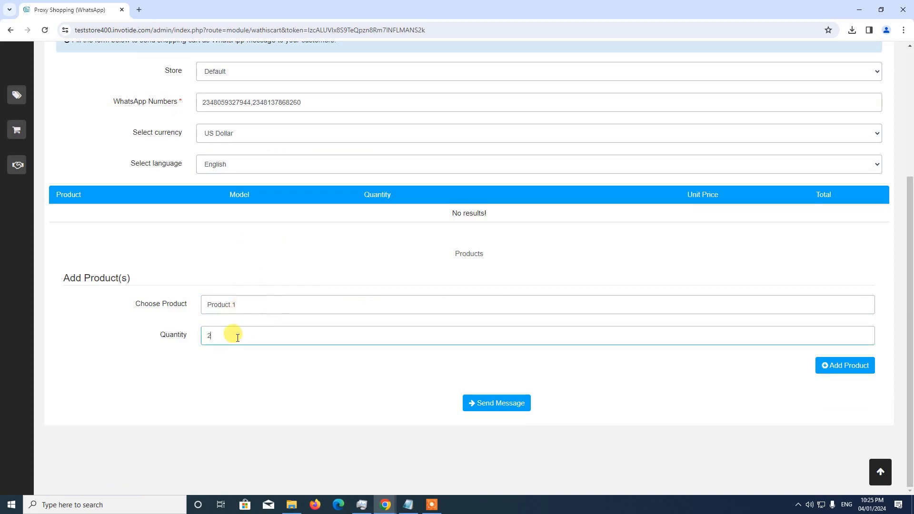
pyautogui.click(859, 371)
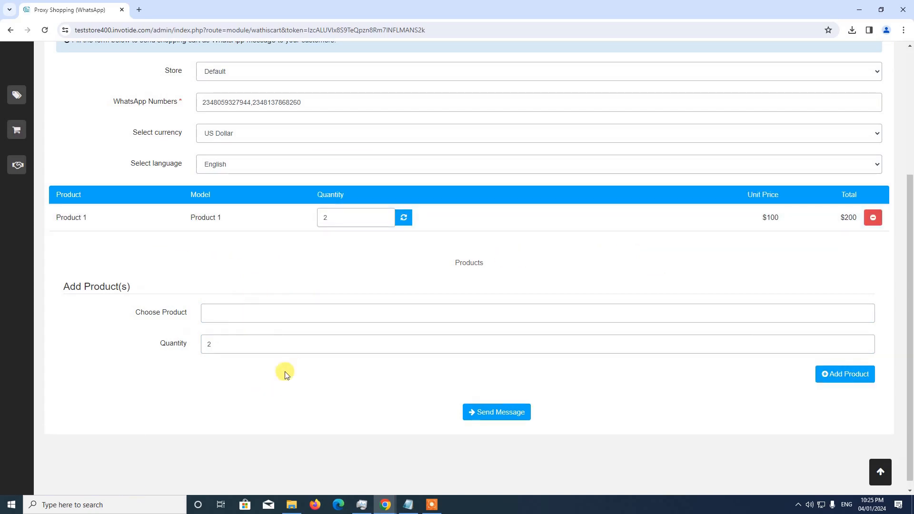
pyautogui.click(293, 311)
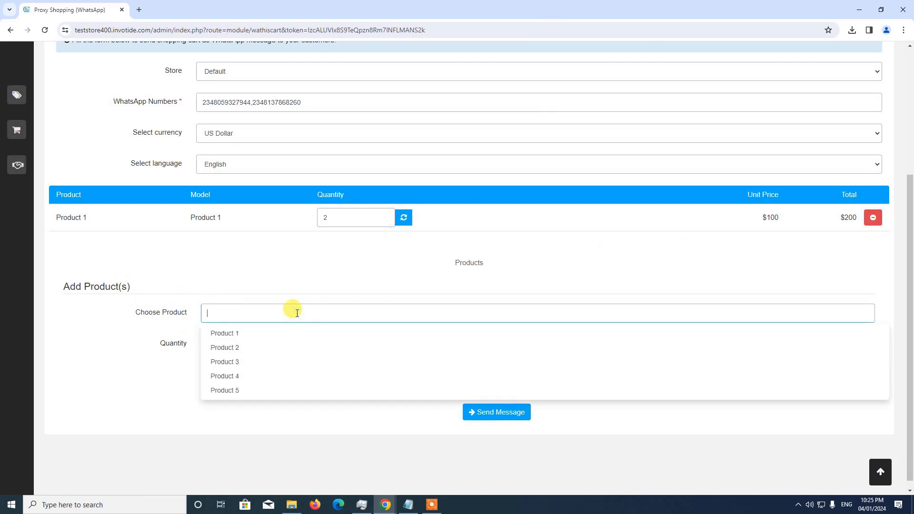
# Add Product 2 with quantity 1 ($5,000) to the cart.
pyautogui.click(286, 348)
pyautogui.moveTo(228, 349); pyautogui.dragTo(199, 350)
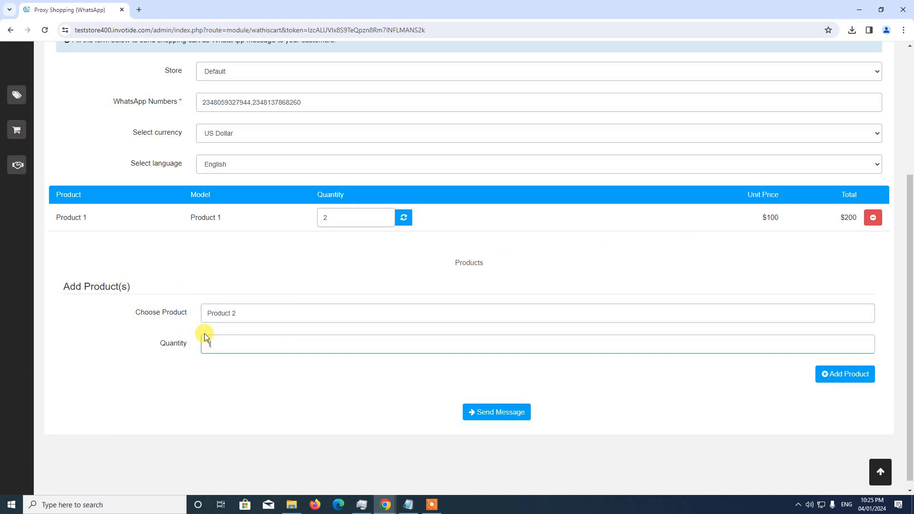
pyautogui.write('1')
pyautogui.click(838, 373)
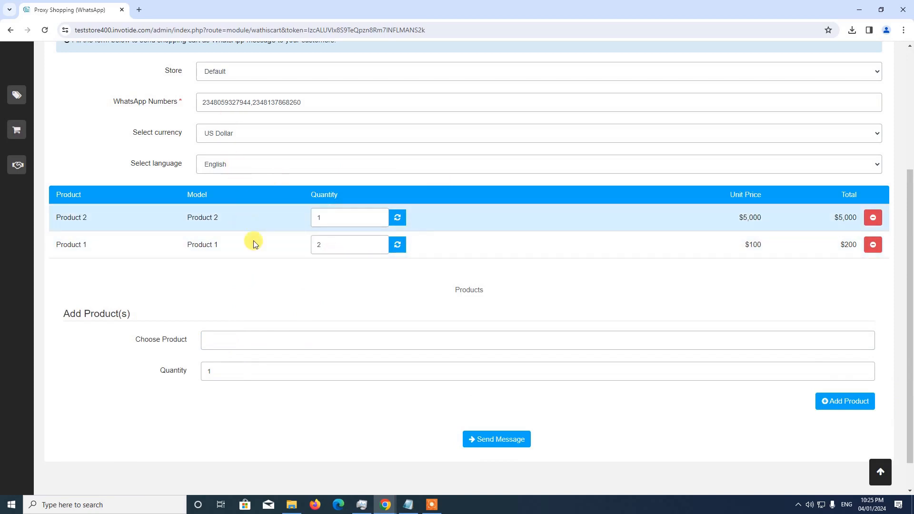
# Review the cart and recheck the entered WhatsApp numbers.
pyautogui.scroll(1, 313, 337)
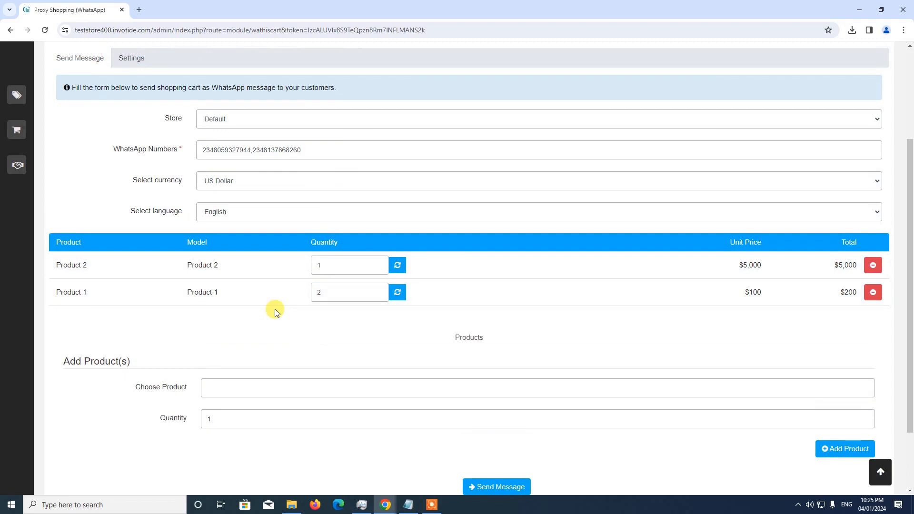
pyautogui.scroll(-1, 291, 313)
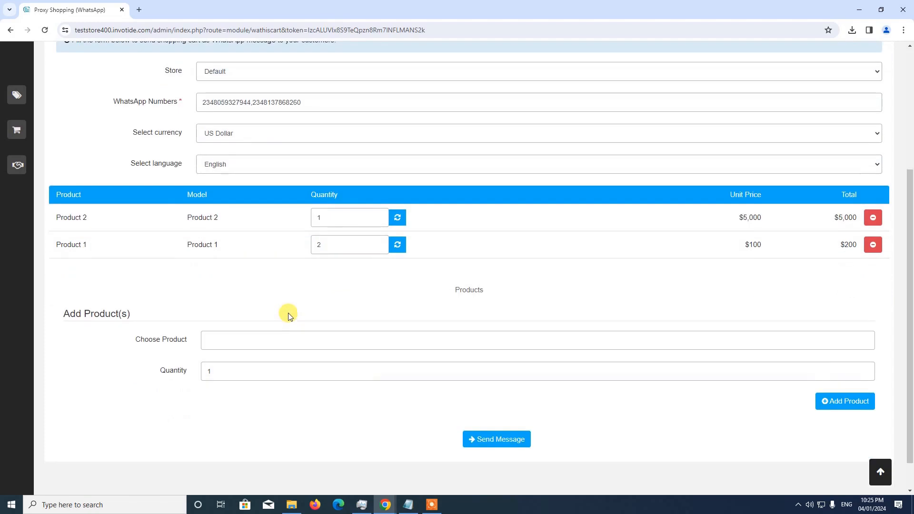
pyautogui.click(247, 102)
pyautogui.scroll(-1, 564, 387)
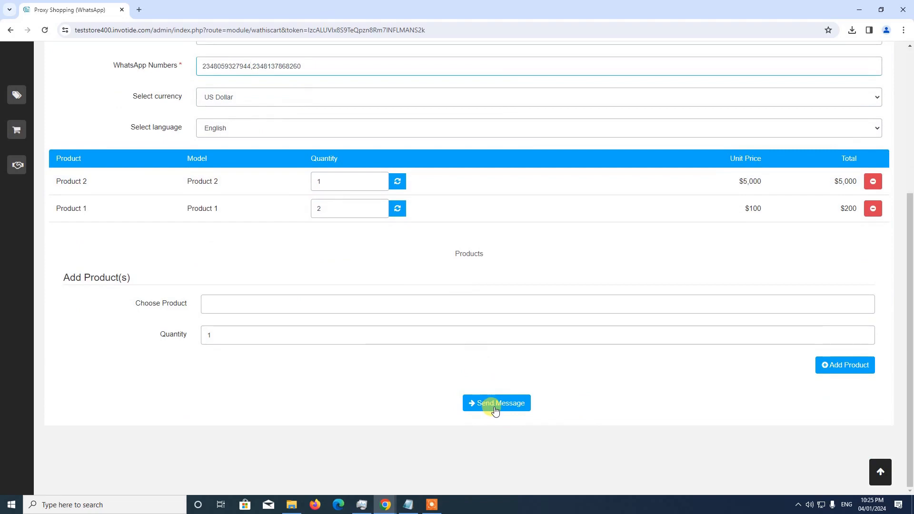
pyautogui.scroll(4, 408, 332)
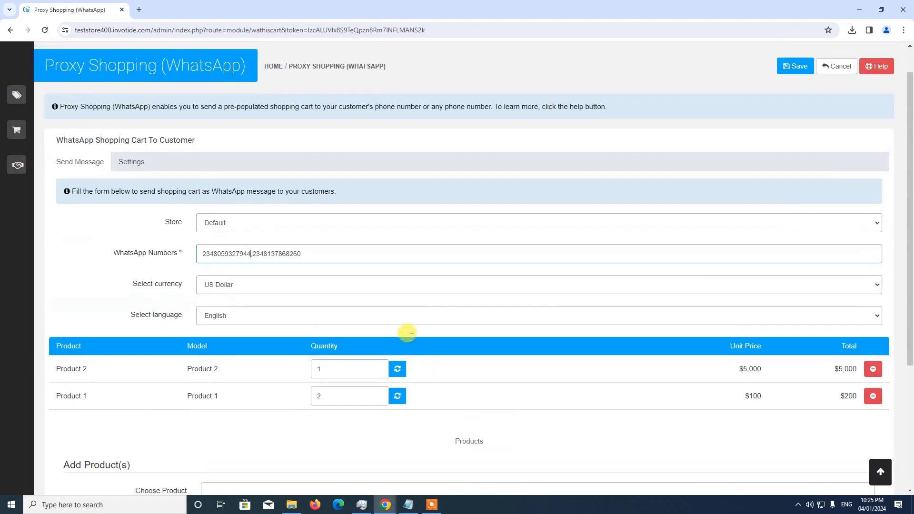
pyautogui.scroll(-3, 411, 337)
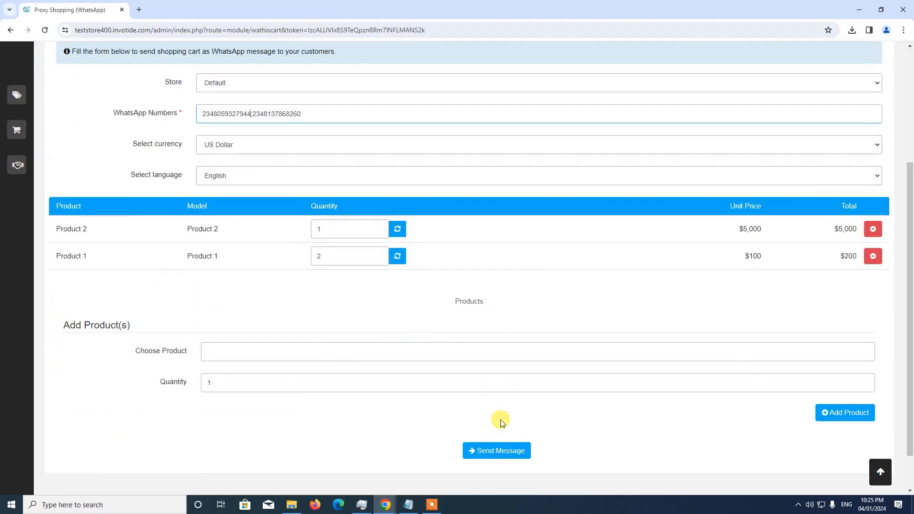
pyautogui.scroll(1, 471, 340)
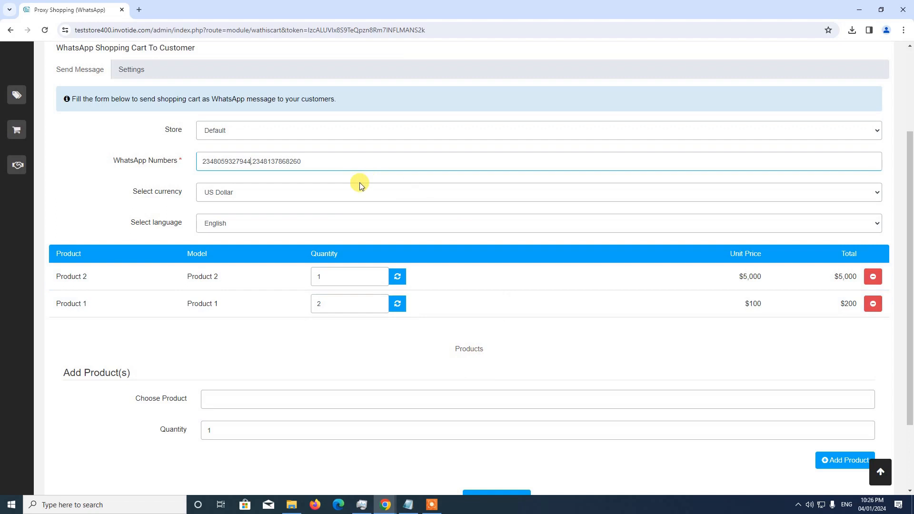
pyautogui.scroll(3, 359, 185)
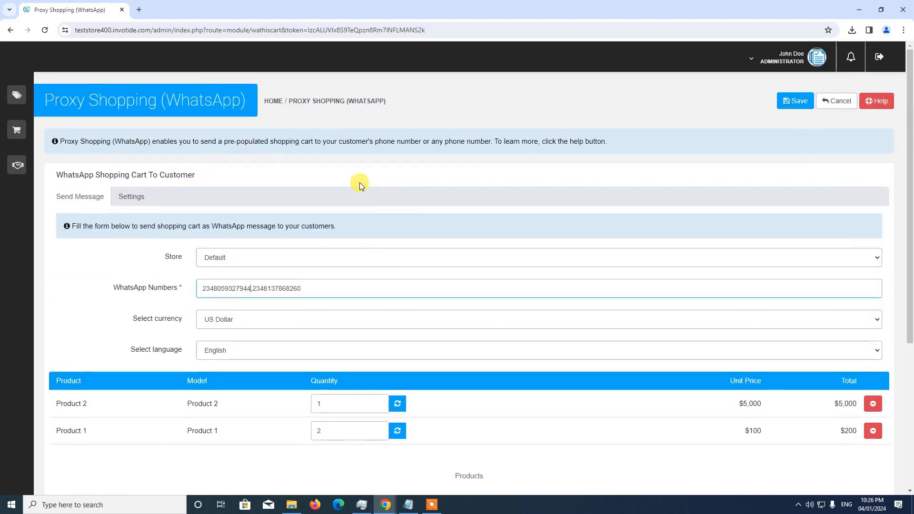